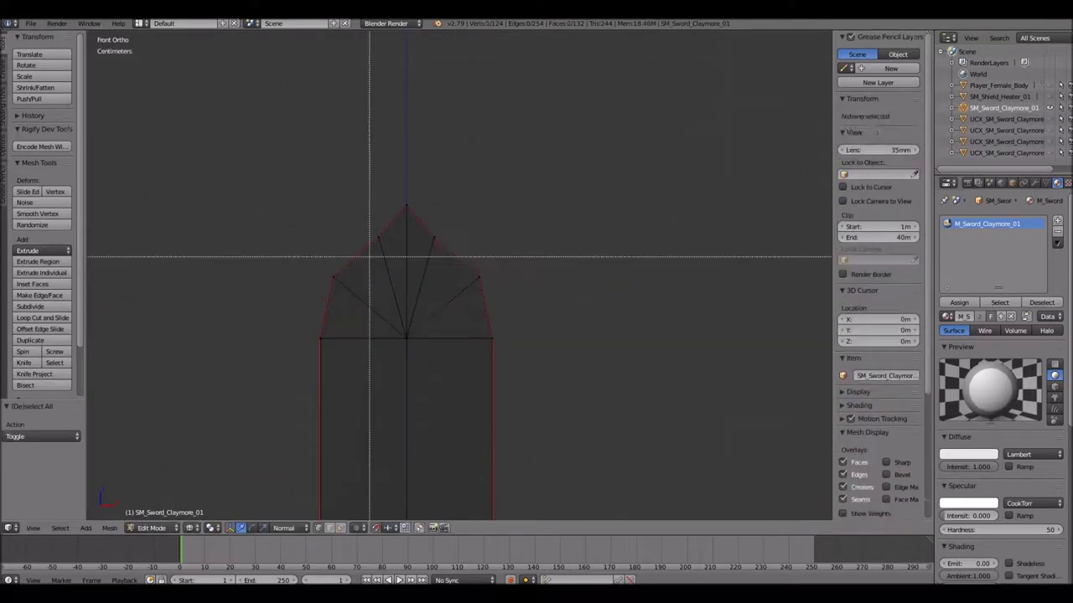
# Move the claymore's tip vertices along the vertical Z axis.
pyautogui.scroll(5, 432, 252)
pyautogui.press('g')
pyautogui.press('z')
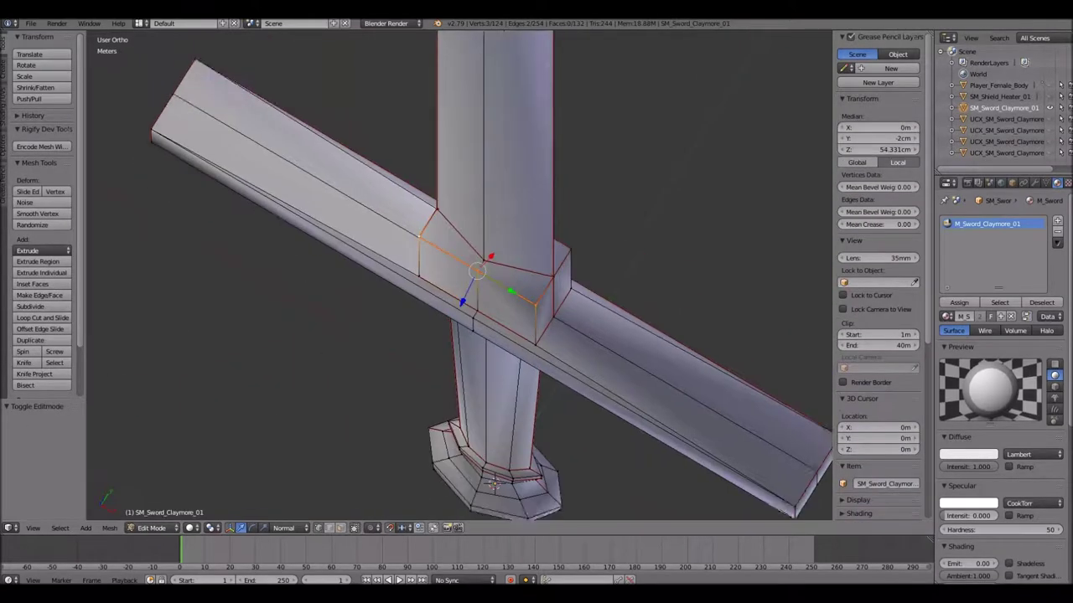
# Merge duplicate vertices at the crossguard junction, leaving the mesh at 114 vertices.
pyautogui.press('2')
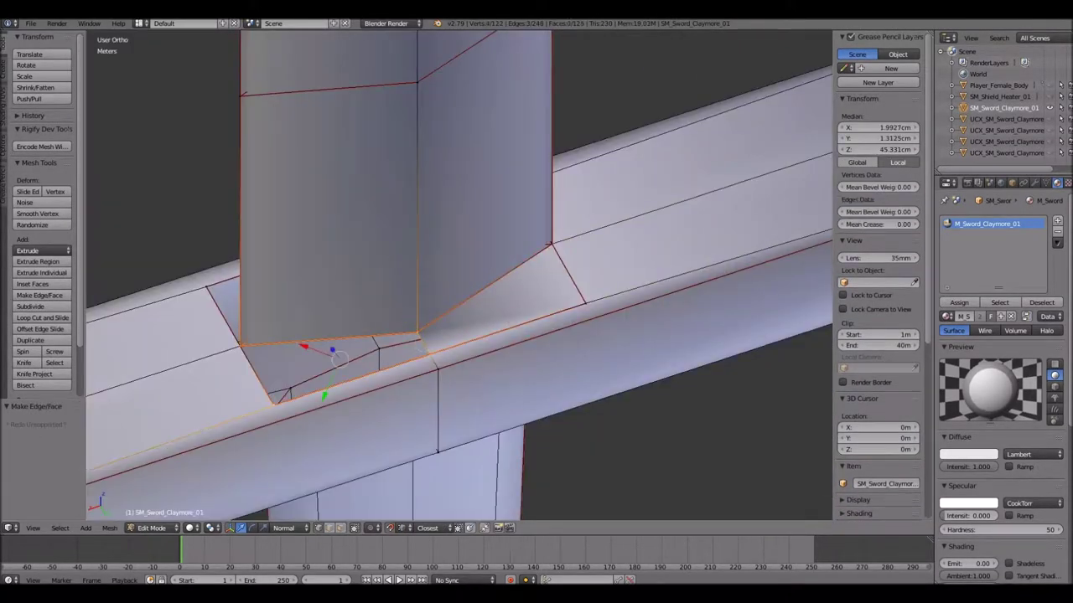
pyautogui.press('a')
pyautogui.moveTo(461, 277); pyautogui.dragTo(519, 252, button='middle')
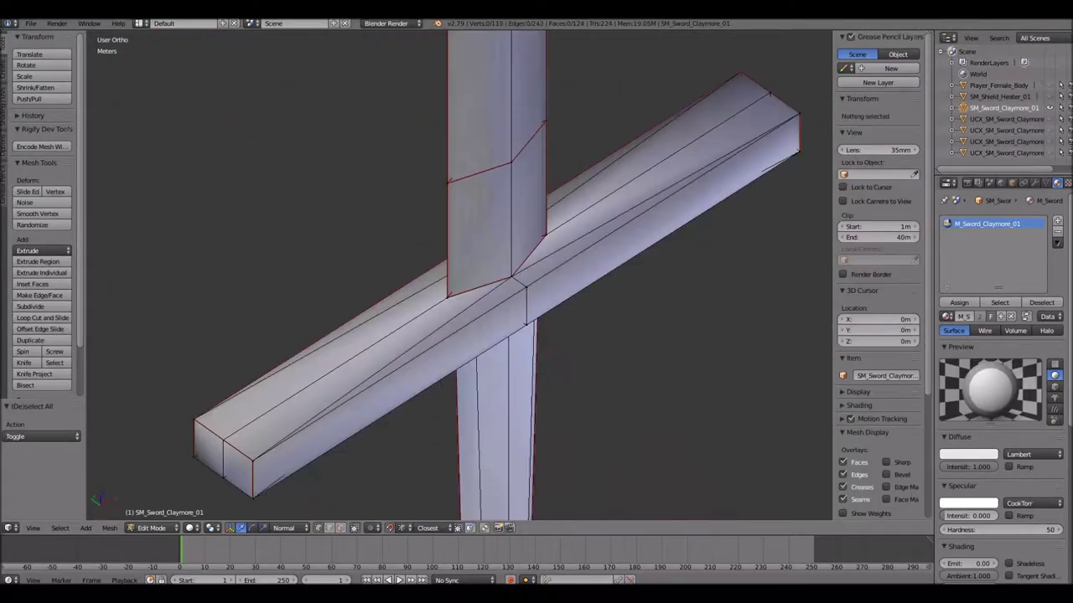
pyautogui.press('a')
pyautogui.press('a')
pyautogui.moveTo(461, 276)
pyautogui.mouseDown(button='middle')
pyautogui.moveTo(435, 252)
pyautogui.moveTo(519, 276)
pyautogui.moveTo(502, 285)
pyautogui.mouseUp(button='middle')
pyautogui.hotkey('ctrl', 'Tab')
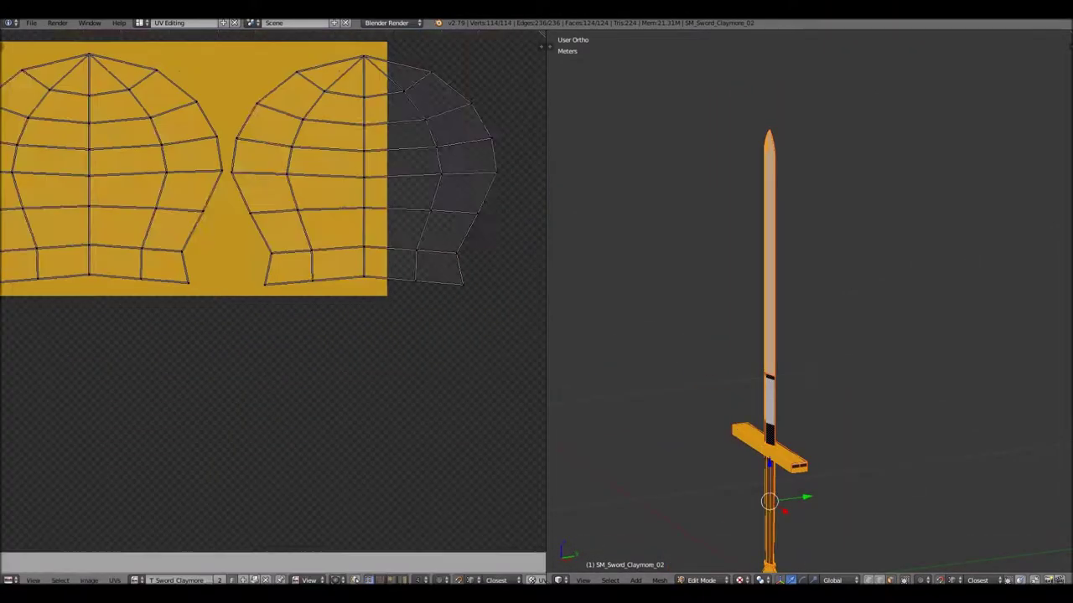
# Export the UV layout, show T_Sword_Claymore_02 behind the UVs, export FBX, then open SM_Sword_Claymore_03.
pyautogui.press('Return')
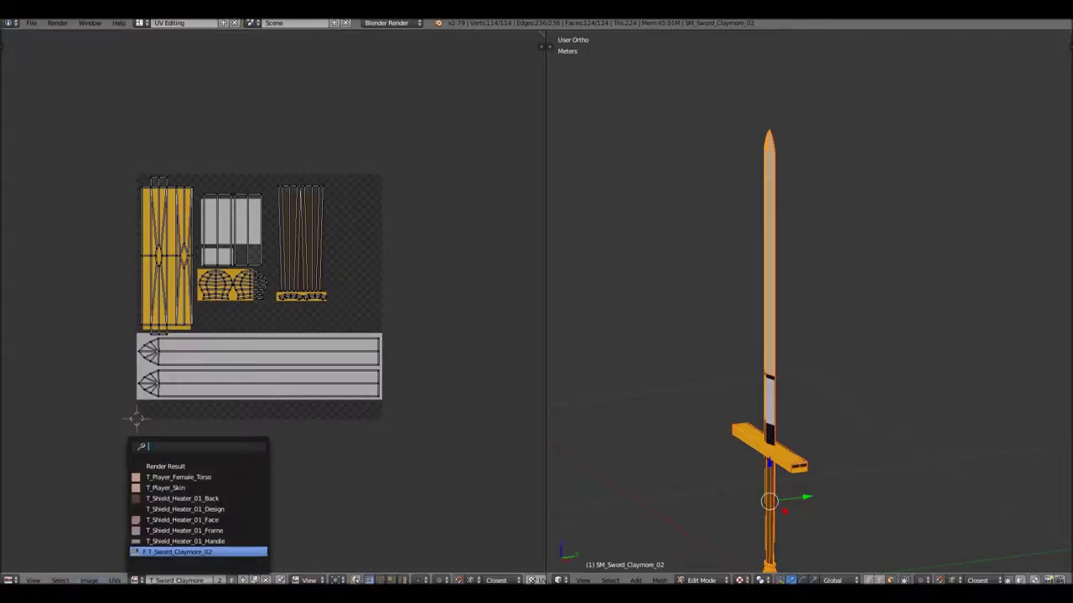
pyautogui.press('Return')
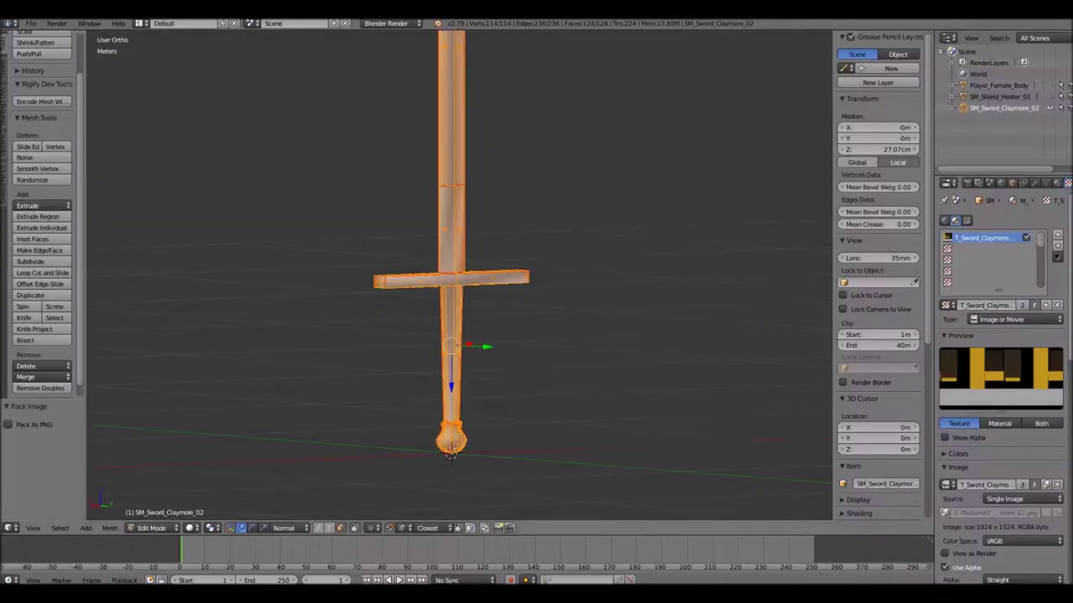
pyautogui.click(30, 22)
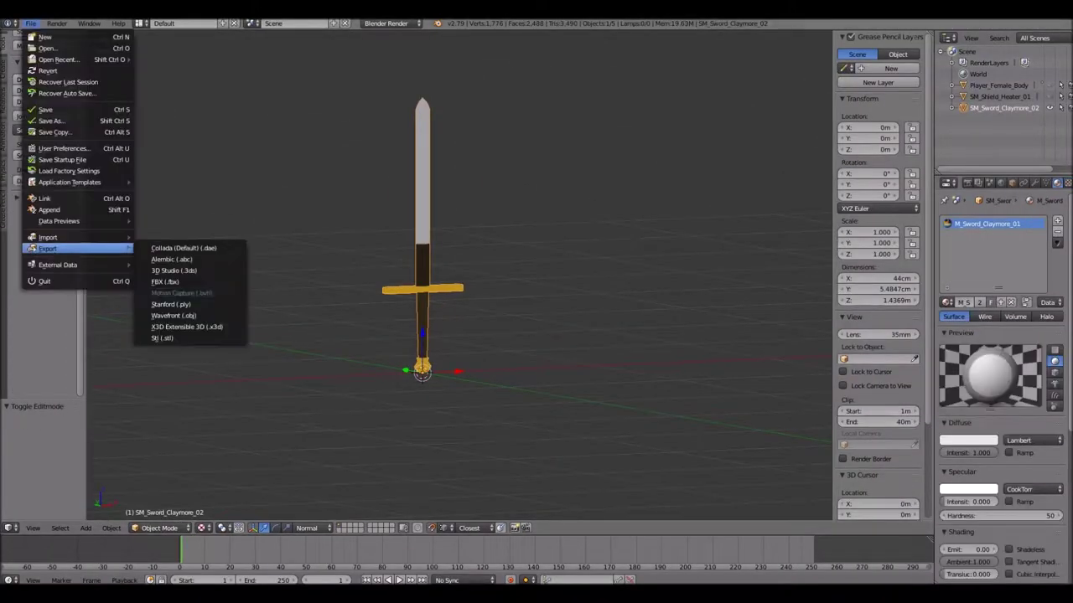
pyautogui.click(181, 298)
pyautogui.press('Return')
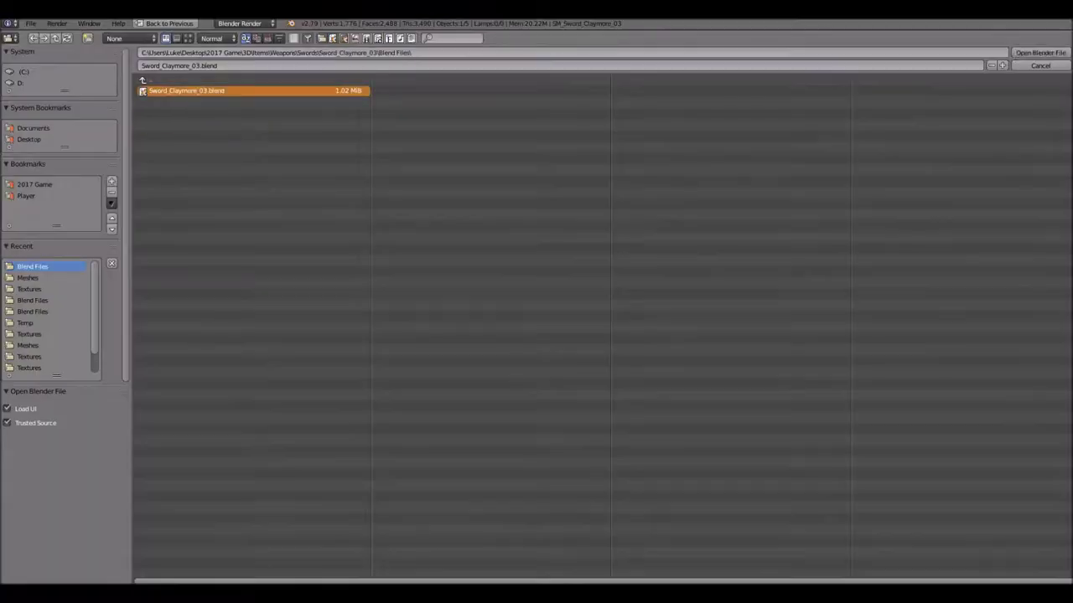
pyautogui.press('Return')
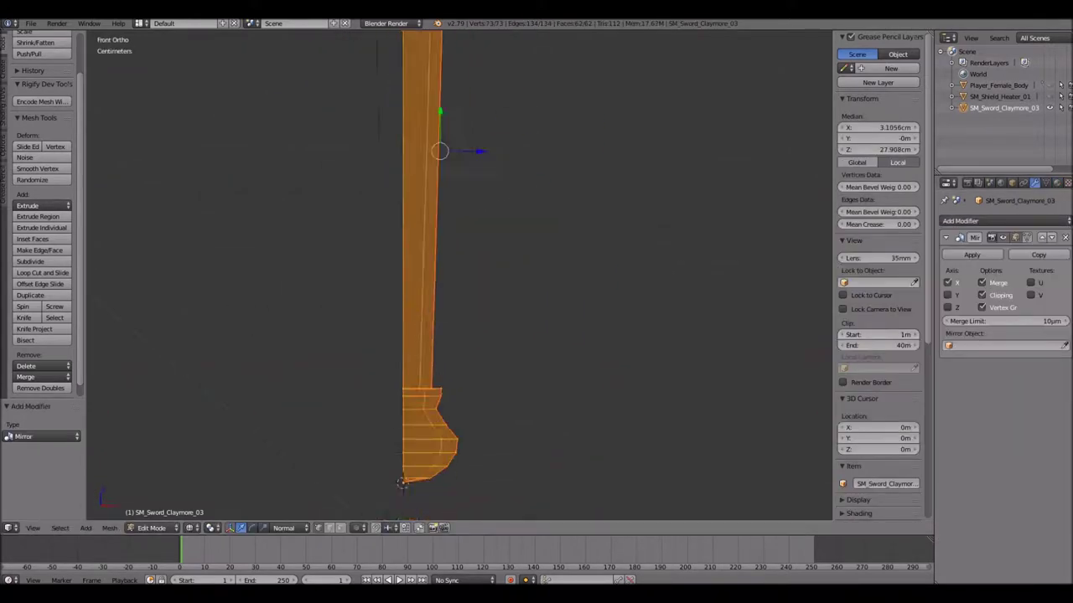
# Select the crossguard's end vertex and switch to face selection mode.
pyautogui.press('a')
pyautogui.scroll(2, 508, 402)
pyautogui.rightClick(509, 297)
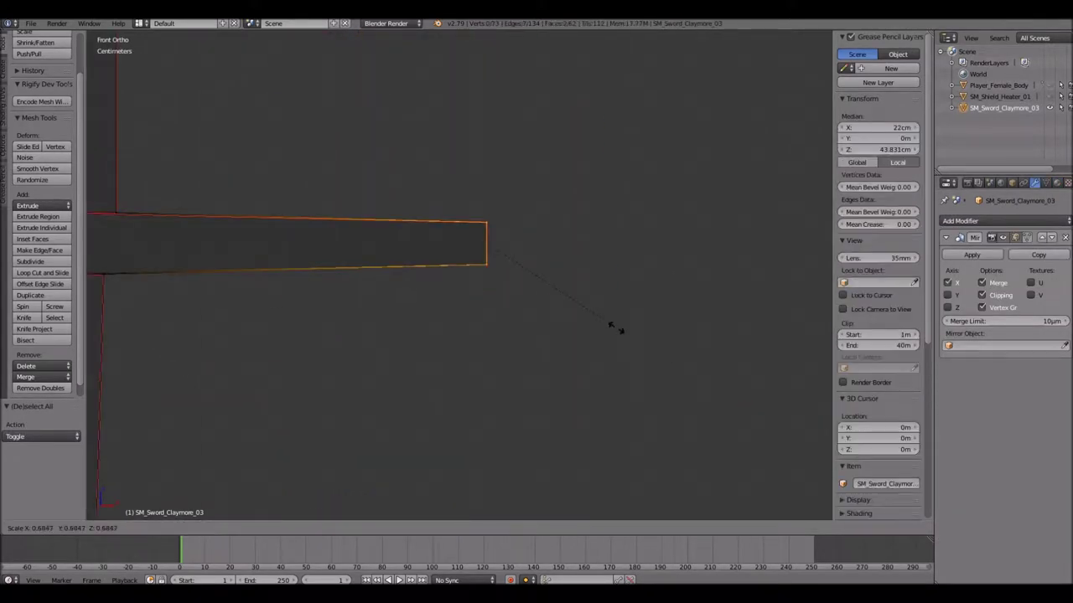
pyautogui.hotkey('ctrl', 'Tab')
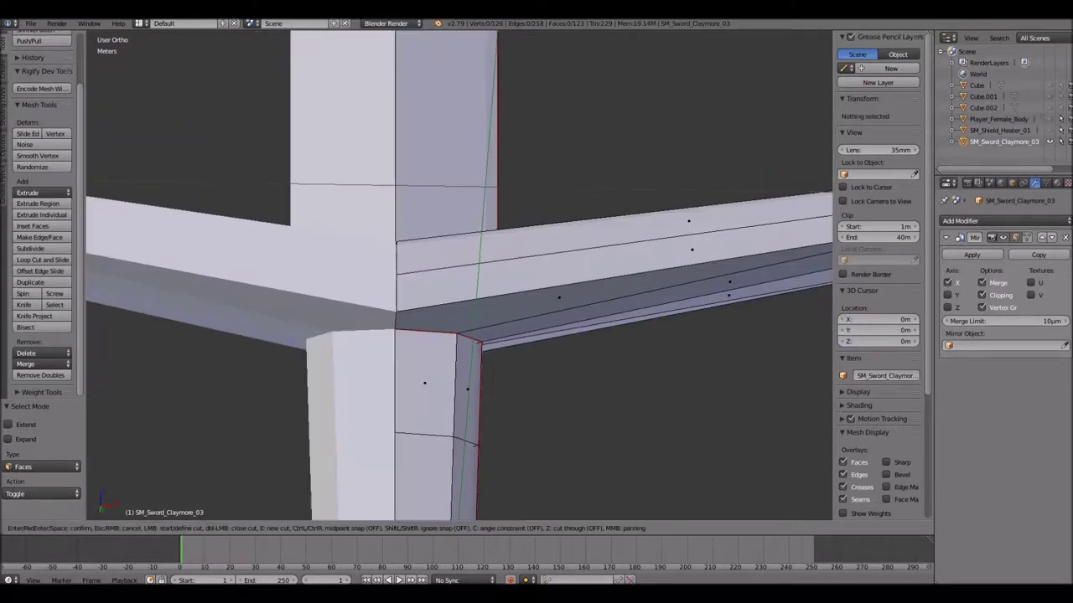
# Set snapping to Vertex and save the current file.
pyautogui.click(417, 321)
pyautogui.scroll(-5, 412, 329)
pyautogui.moveTo(411, 329); pyautogui.dragTo(436, 352, button='middle')
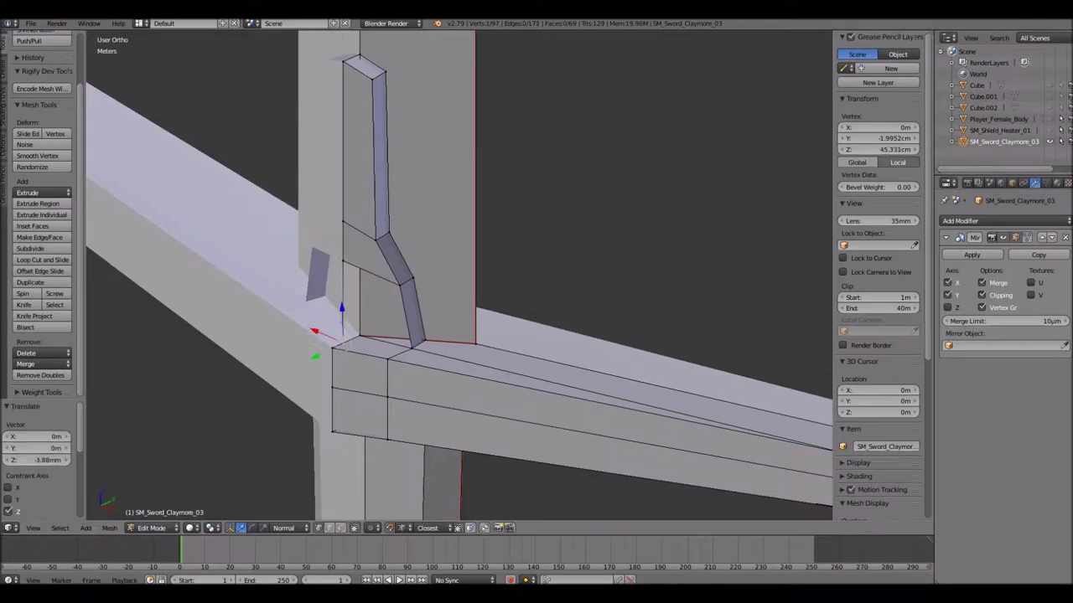
pyautogui.hotkey('ctrl', 's')
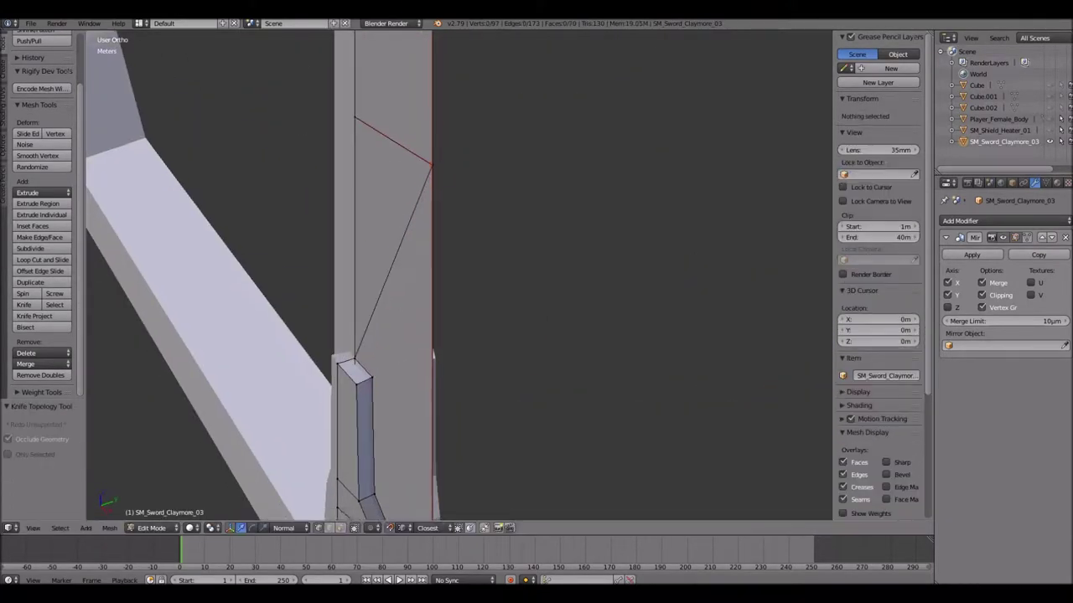
# Knife-cut the guard, push the new faces along normals, and separate the linked piece.
pyautogui.press('Return')
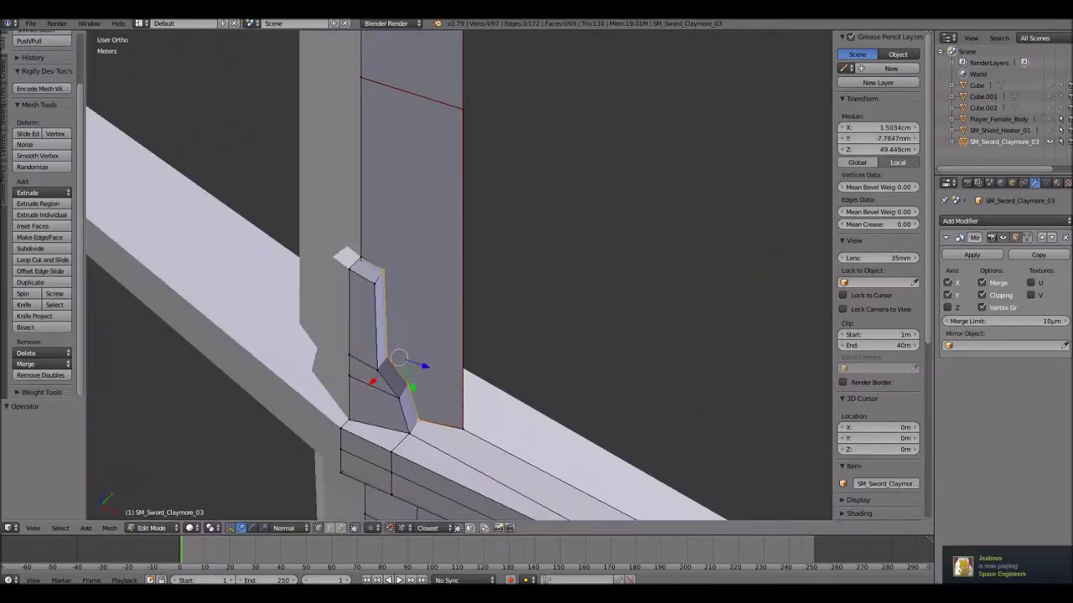
pyautogui.press('Return')
pyautogui.moveTo(419, 293); pyautogui.dragTo(502, 285, button='middle')
pyautogui.press('a')
pyautogui.press('l')
pyautogui.press('p')
pyautogui.press('Tab')
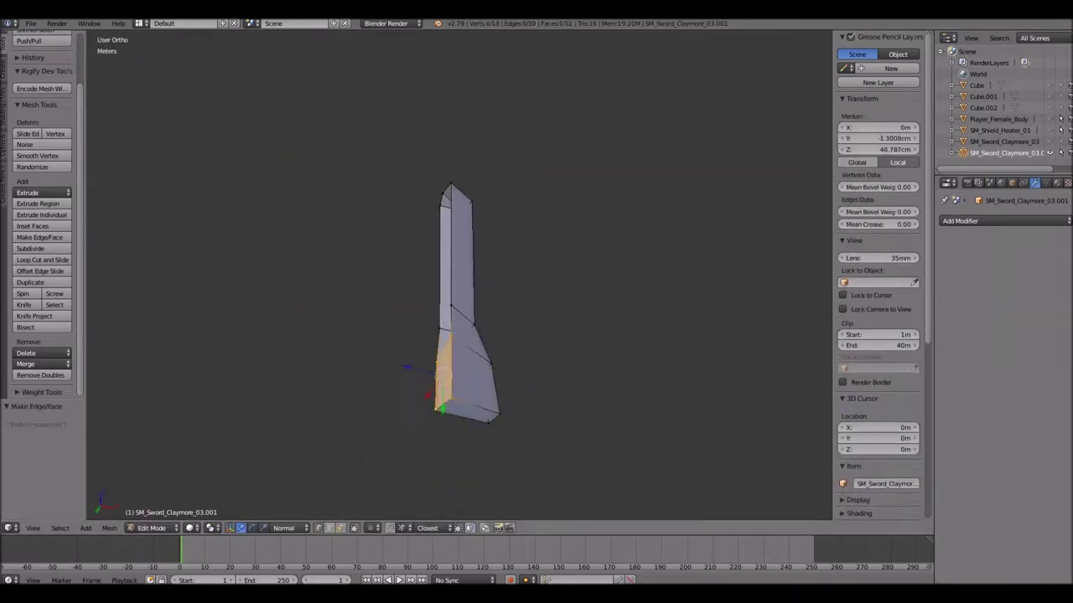
# Back in Object Mode, add a Boolean modifier to the SM_Sword_Claymore_03 sword.
pyautogui.press('Tab')
pyautogui.press('Tab')
pyautogui.press('Tab')
pyautogui.scroll(-3, 460, 293)
pyautogui.click(1005, 220)
pyautogui.click(850, 280)
pyautogui.moveTo(503, 293); pyautogui.dragTo(545, 276, button='middle')
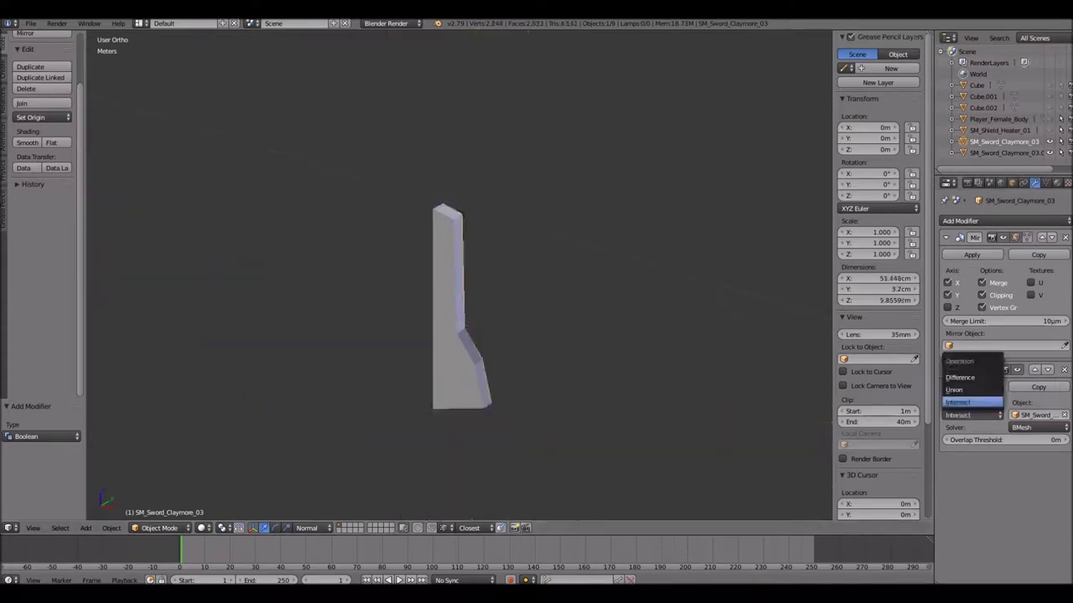